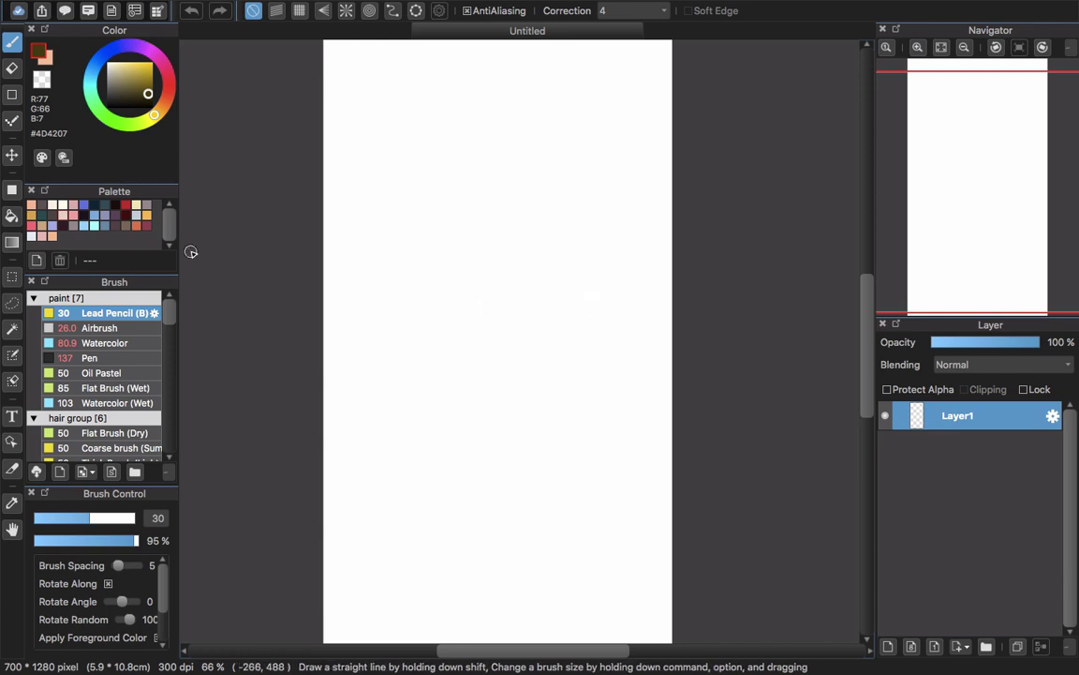
# Try a Magic Wand selection of the blank canvas and undo it, then lasso a rounded upper-middle region.
pyautogui.click(12, 329)
pyautogui.click(494, 255)
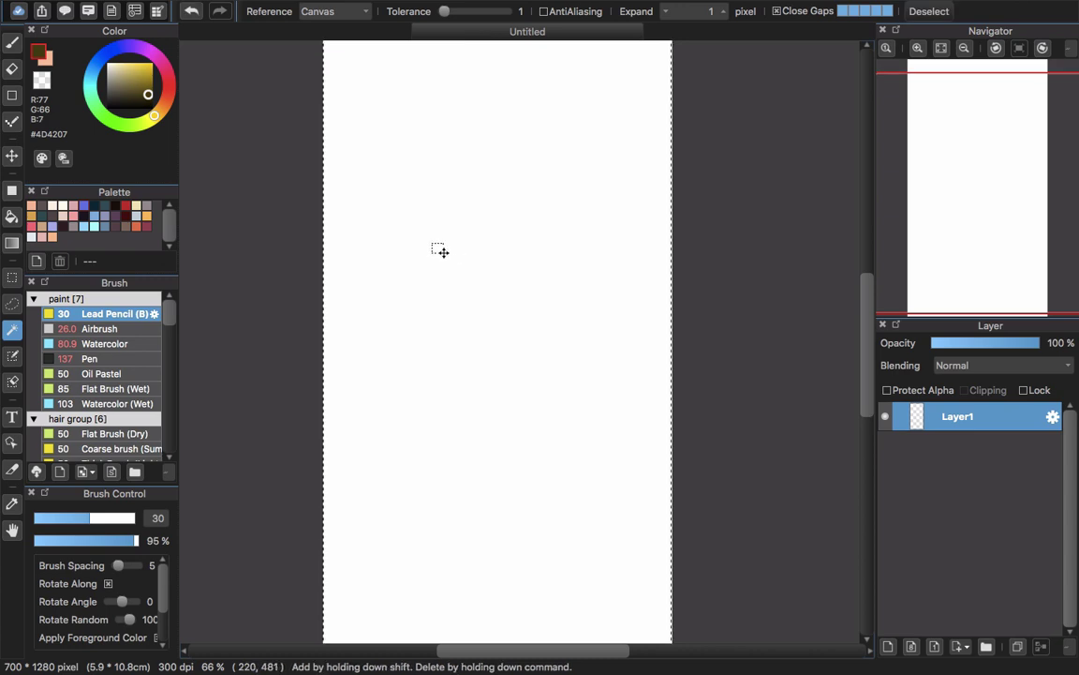
pyautogui.press('super+z')
pyautogui.click(12, 307)
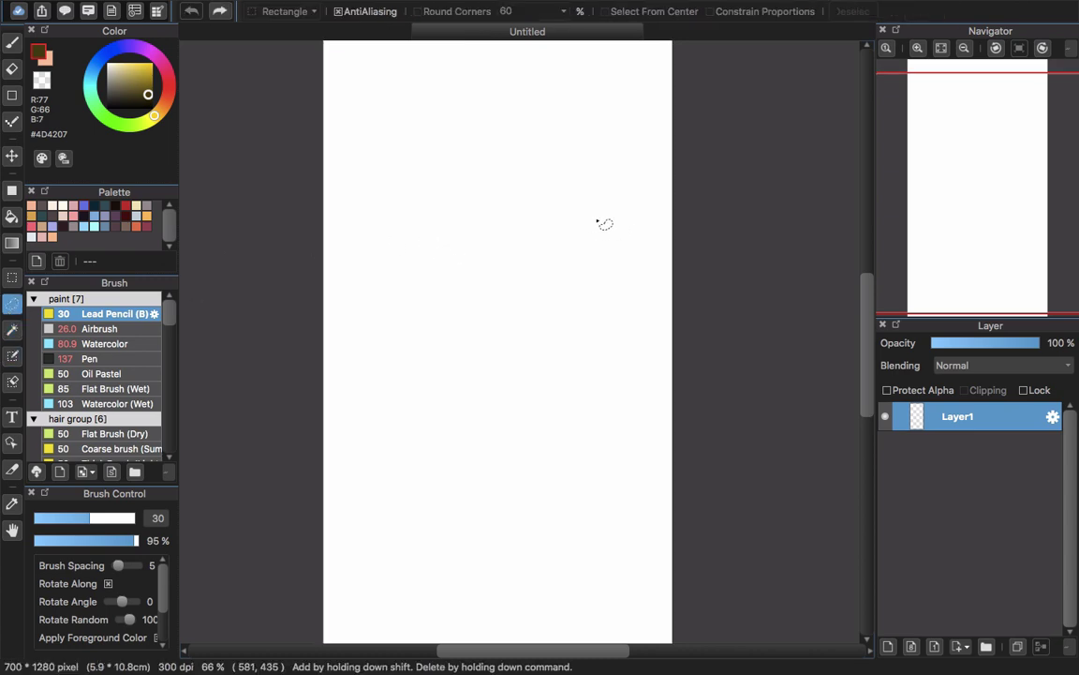
pyautogui.moveTo(581, 208)
pyautogui.mouseDown()
pyautogui.moveTo(598, 380)
pyautogui.moveTo(583, 210)
pyautogui.mouseUp()
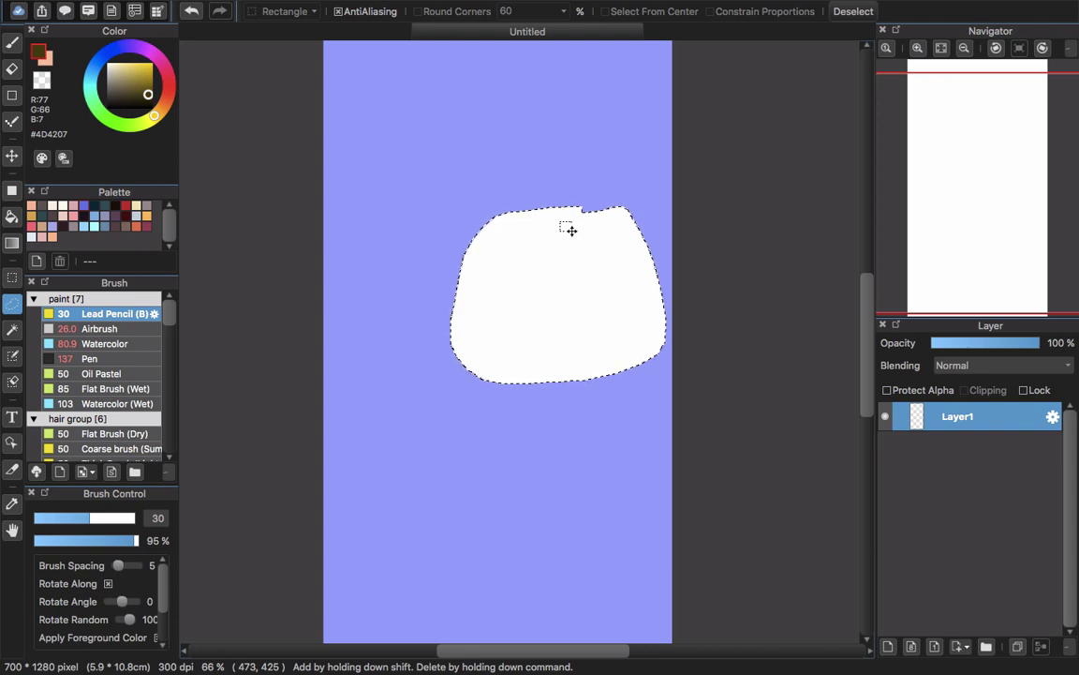
# Enable Keyboard Support from the Window menu.
pyautogui.click(498, 6)
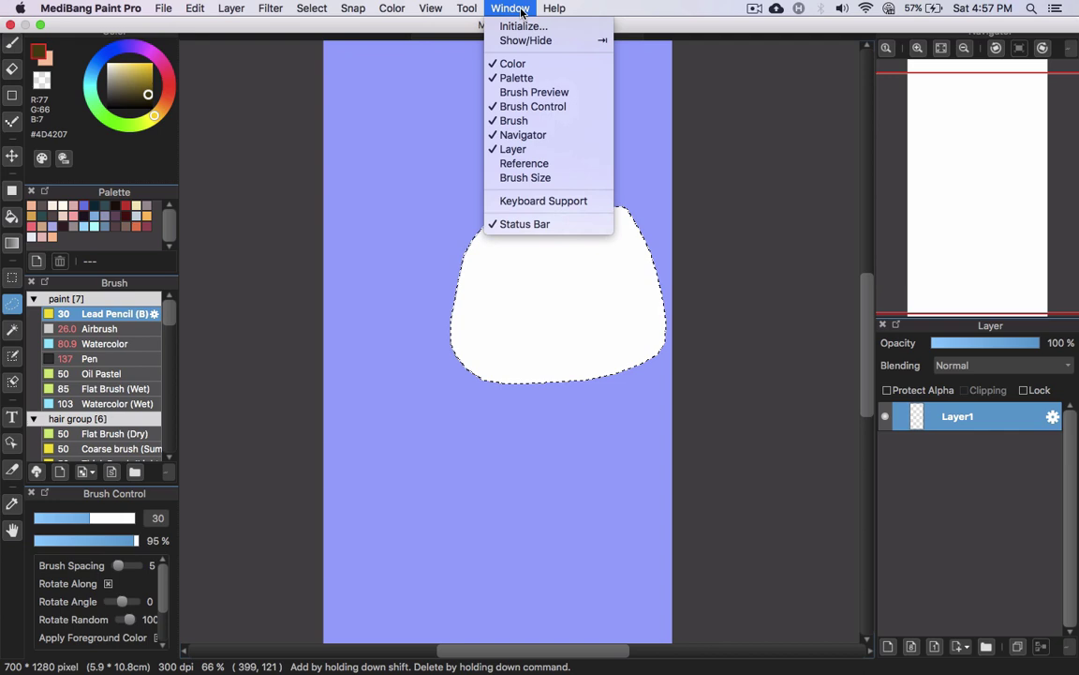
pyautogui.click(546, 206)
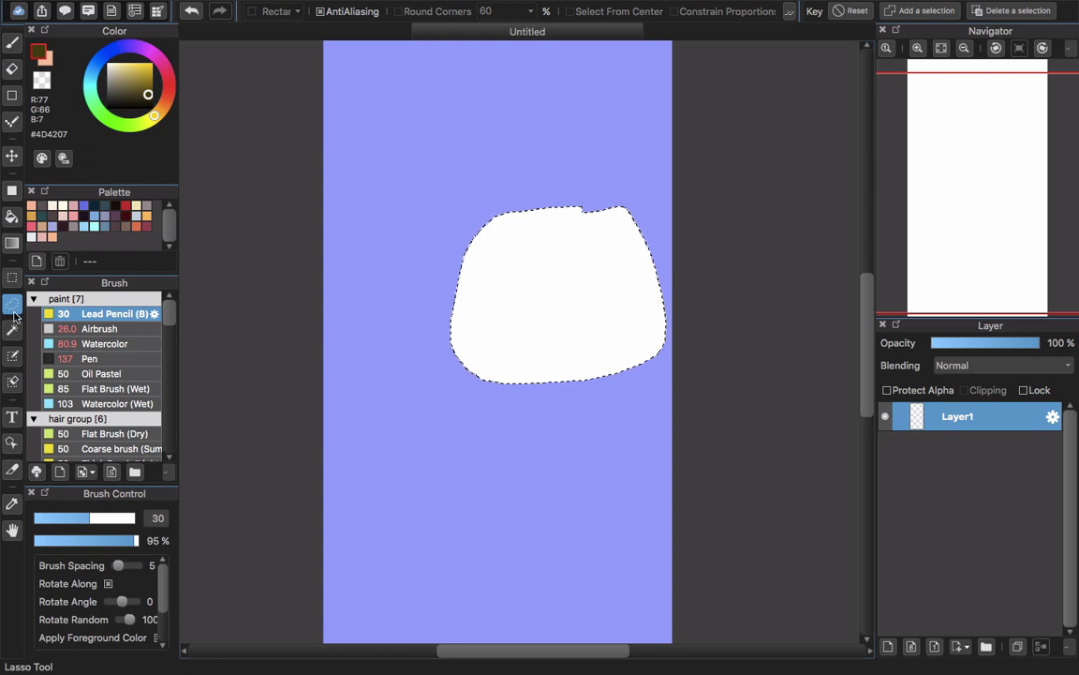
# Add an upper-left lobe to the lasso selection, then subtract a curved notch from its top.
pyautogui.click(919, 13)
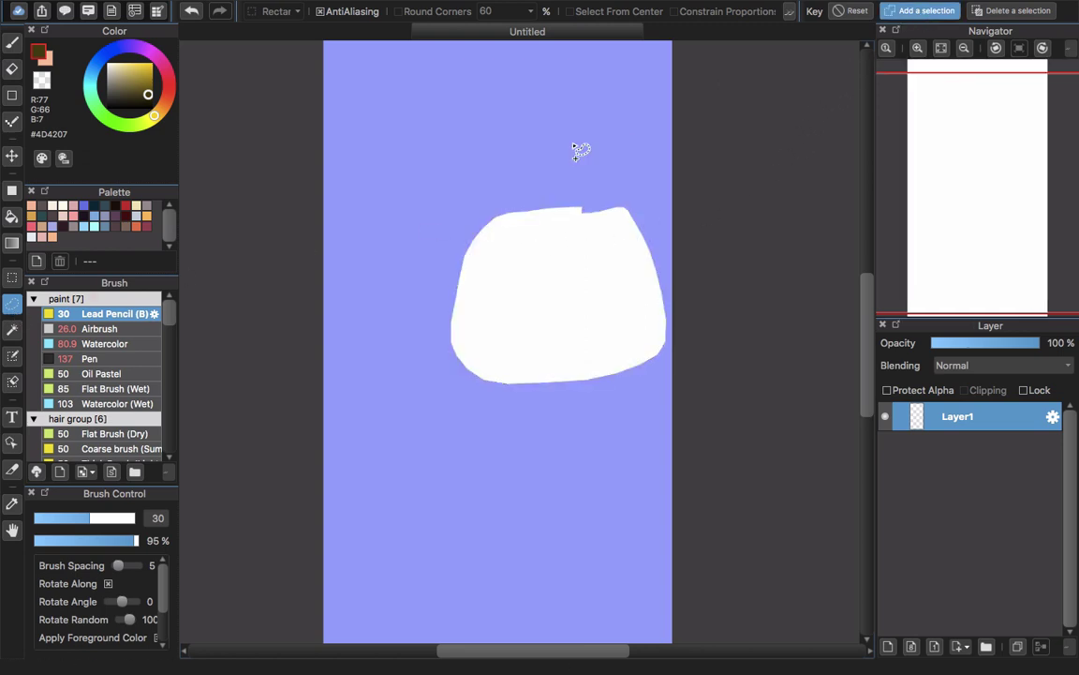
pyautogui.moveTo(506, 164)
pyautogui.mouseDown()
pyautogui.moveTo(423, 232)
pyautogui.moveTo(496, 281)
pyautogui.moveTo(558, 186)
pyautogui.moveTo(511, 169)
pyautogui.mouseUp()
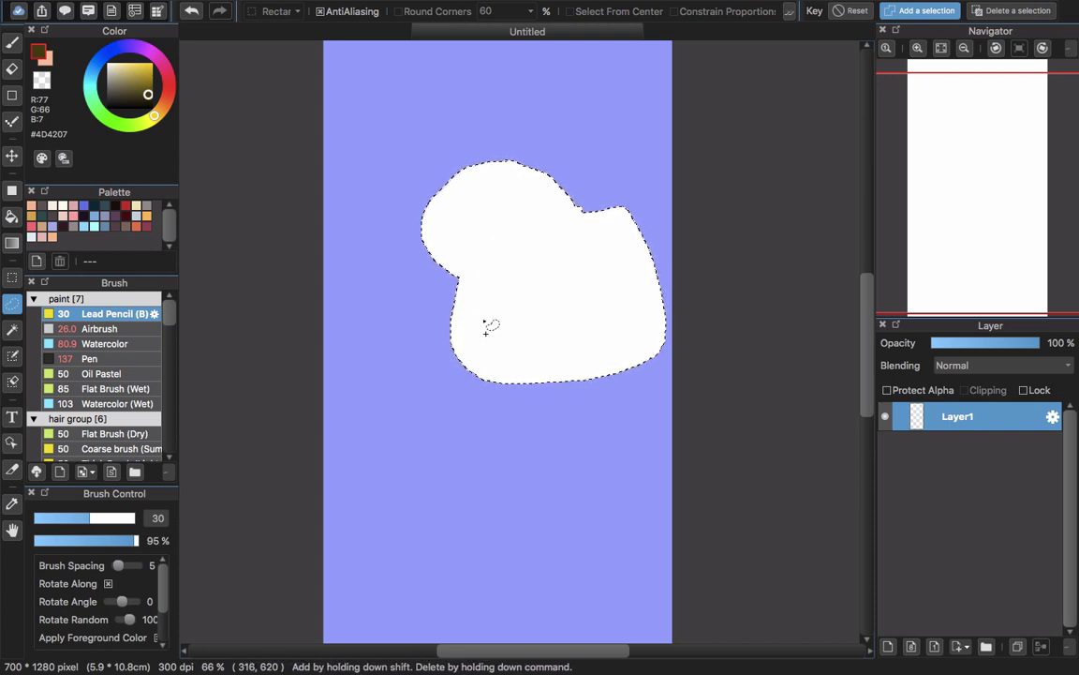
pyautogui.click(1012, 13)
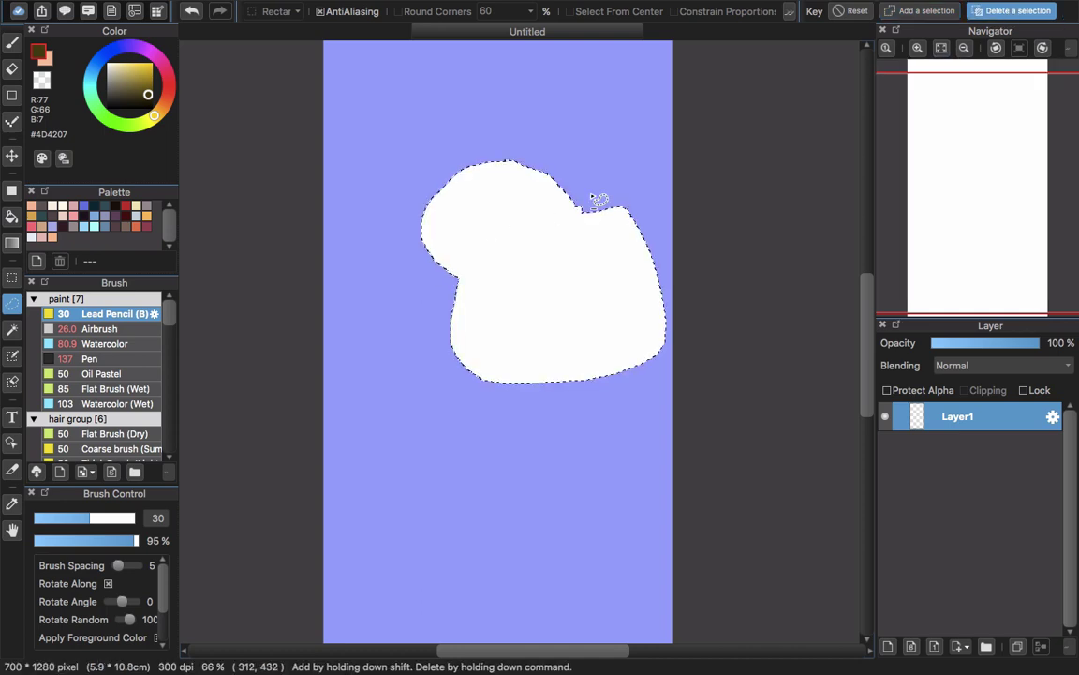
pyautogui.moveTo(578, 135)
pyautogui.mouseDown()
pyautogui.moveTo(548, 154)
pyautogui.moveTo(602, 233)
pyautogui.moveTo(578, 137)
pyautogui.mouseUp()
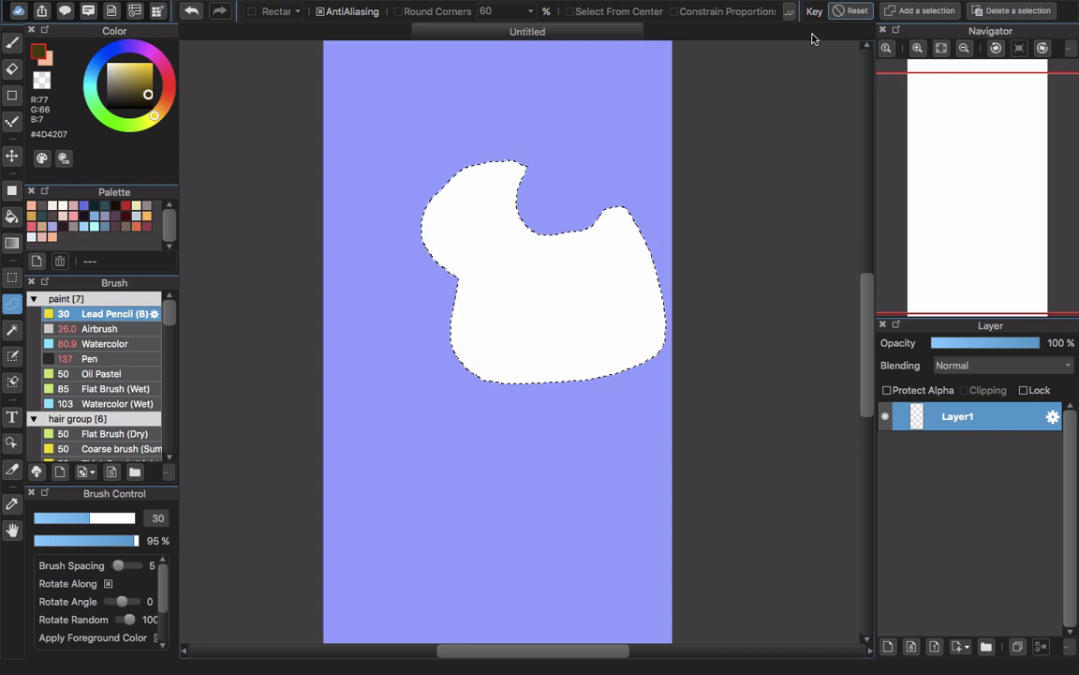
# Reset the selection mode to normal and choose Deselect from the toolbar overflow.
pyautogui.click(851, 10)
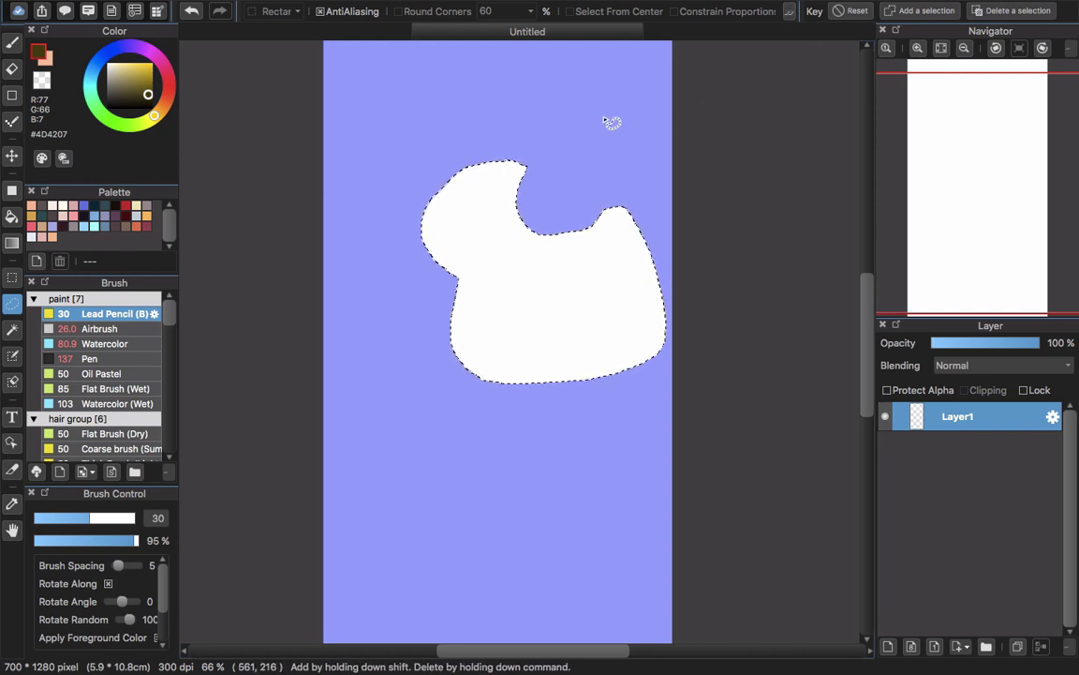
pyautogui.click(790, 13)
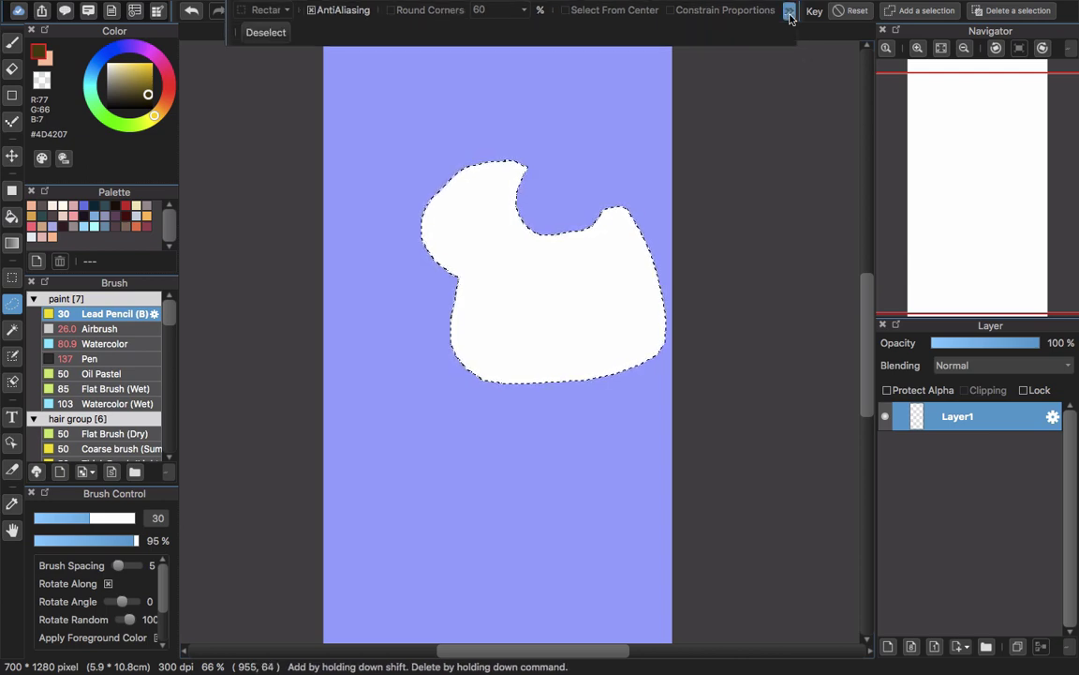
pyautogui.click(265, 33)
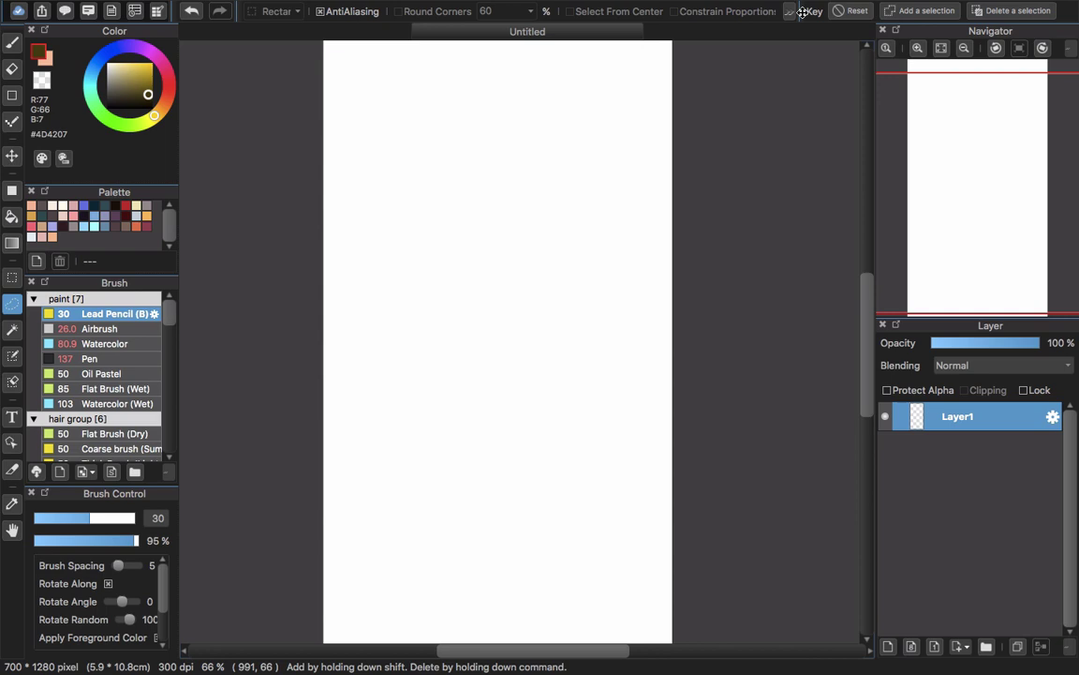
# Undock the Key/Reset/Add/Delete selection toolbar and redock it at the right end of the top row.
pyautogui.moveTo(802, 12); pyautogui.dragTo(10, 33)
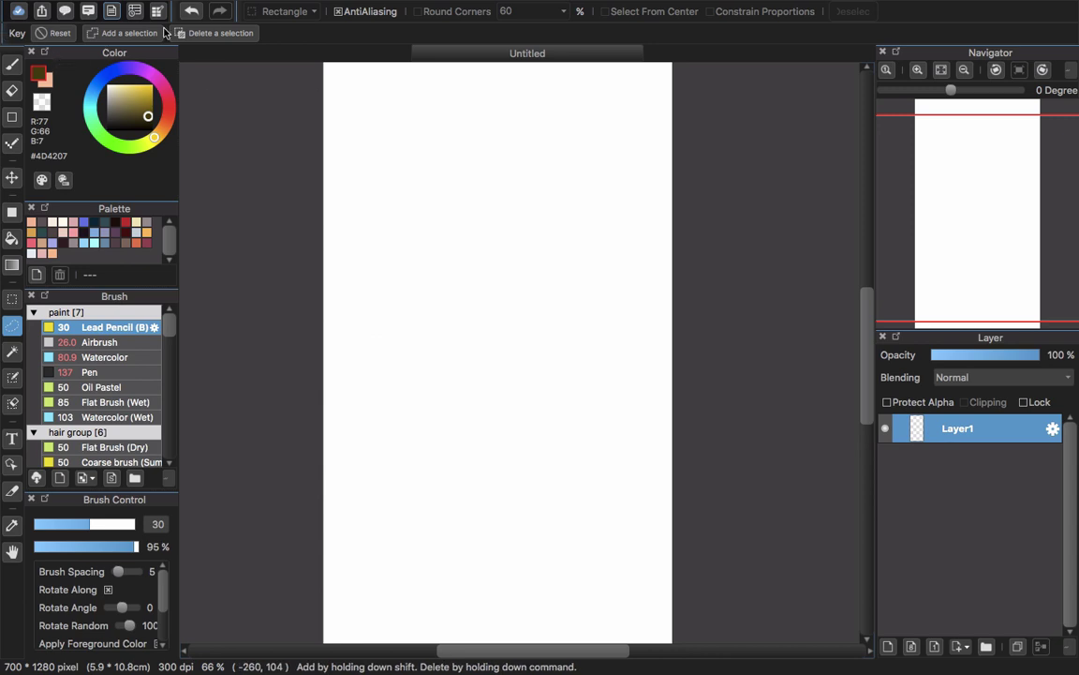
pyautogui.moveTo(164, 33); pyautogui.dragTo(876, 9)
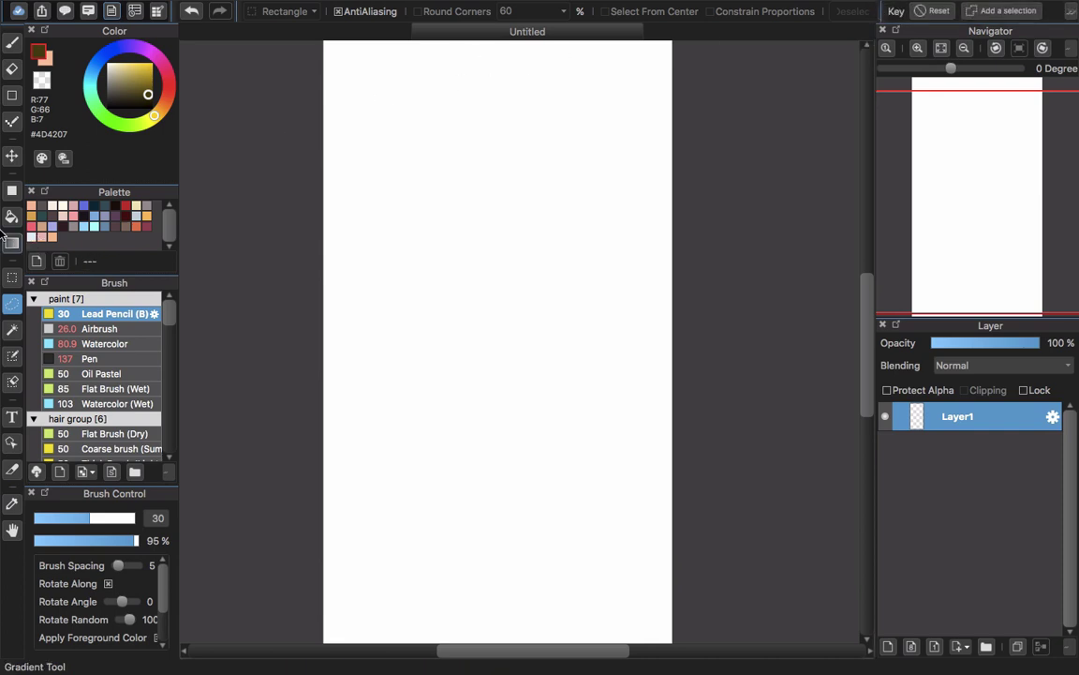
pyautogui.click(12, 44)
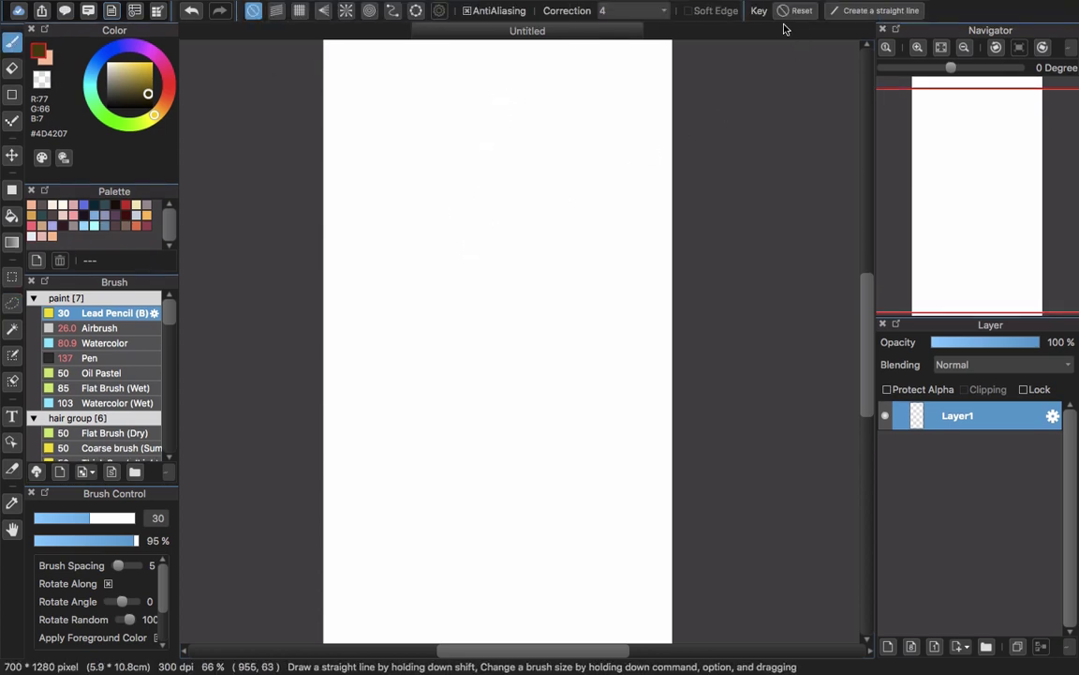
pyautogui.click(869, 12)
pyautogui.moveTo(487, 107)
pyautogui.mouseDown()
pyautogui.moveTo(480, 169)
pyautogui.moveTo(489, 176)
pyautogui.moveTo(430, 277)
pyautogui.moveTo(479, 361)
pyautogui.moveTo(525, 354)
pyautogui.moveTo(518, 425)
pyautogui.moveTo(535, 465)
pyautogui.mouseUp()
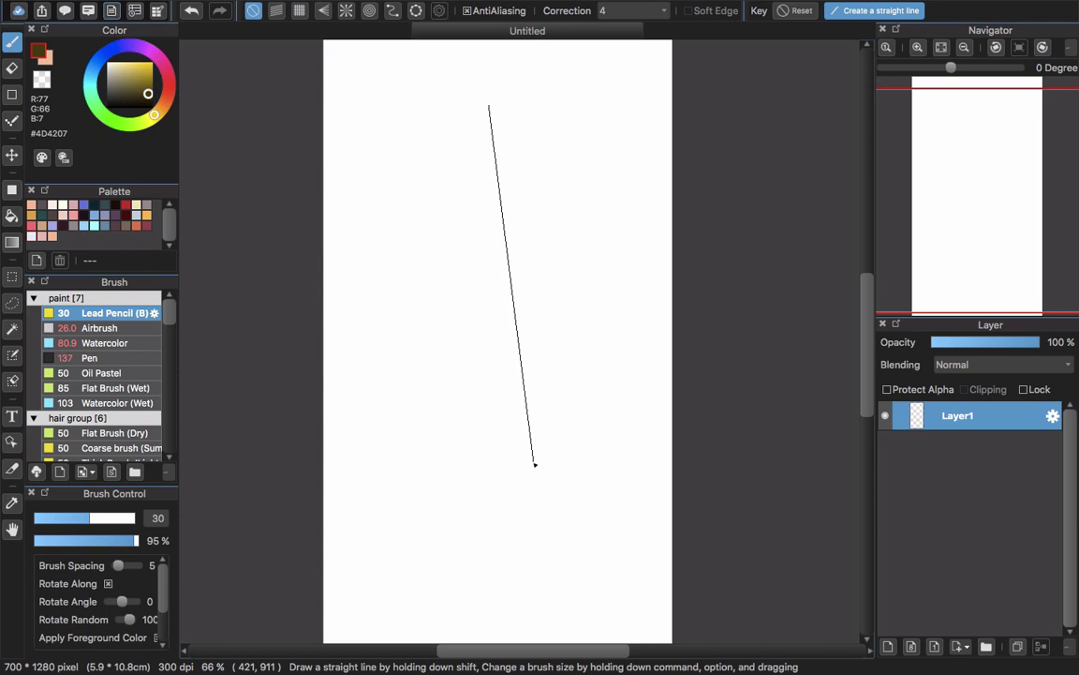
pyautogui.moveTo(534, 464); pyautogui.dragTo(535, 465)
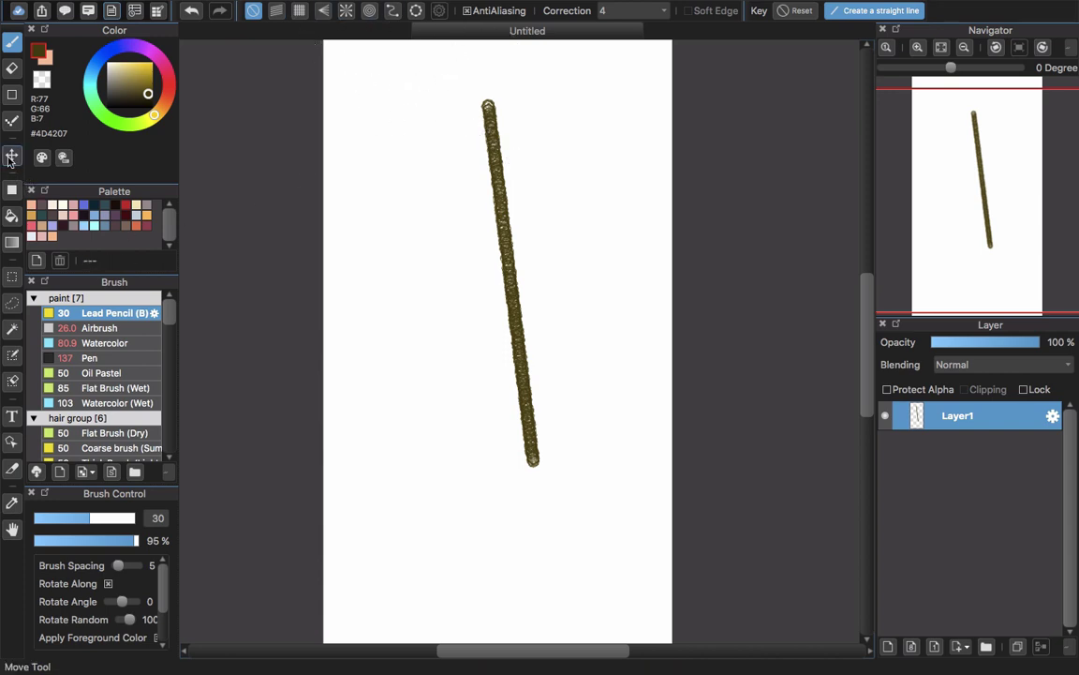
# Move the olive pencil stroke lower, near the canvas centre, with axis-locked movement turned off.
pyautogui.click(11, 109)
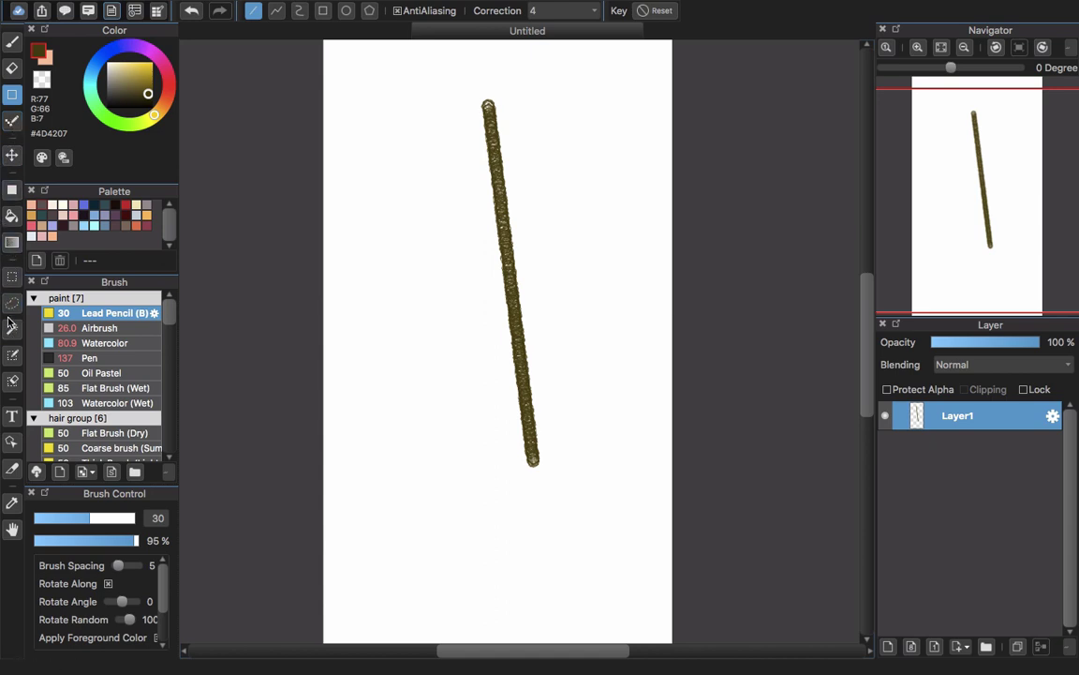
pyautogui.click(12, 157)
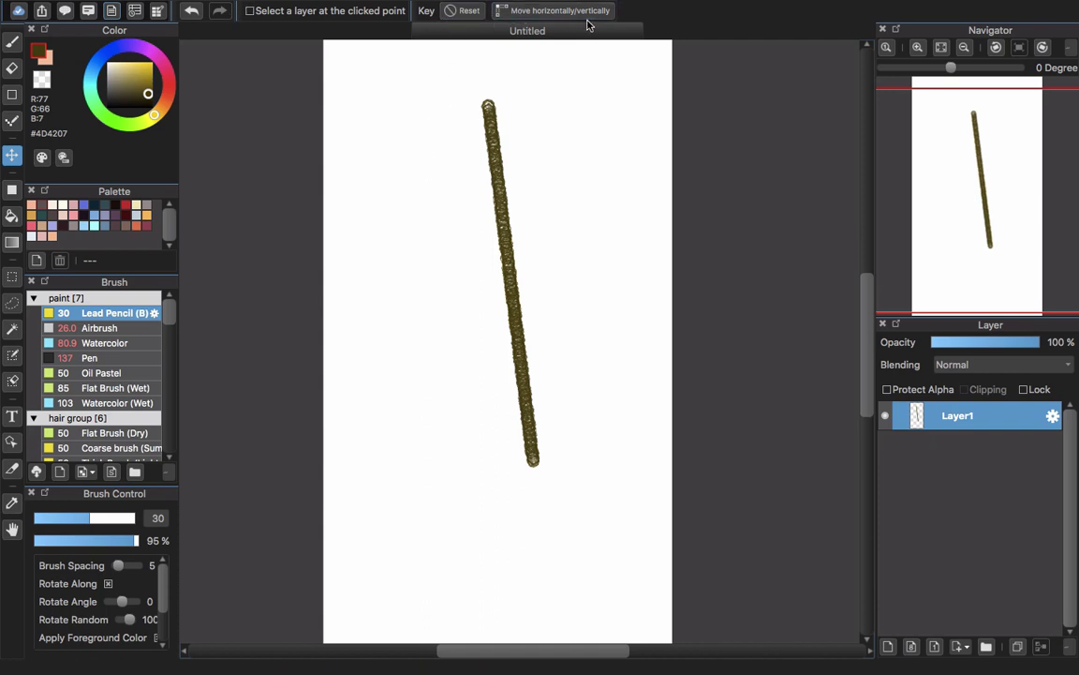
pyautogui.moveTo(487, 195)
pyautogui.mouseDown()
pyautogui.moveTo(599, 239)
pyautogui.moveTo(334, 198)
pyautogui.moveTo(504, 334)
pyautogui.moveTo(501, 239)
pyautogui.moveTo(501, 306)
pyautogui.moveTo(636, 287)
pyautogui.moveTo(459, 244)
pyautogui.mouseUp()
pyautogui.click(549, 8)
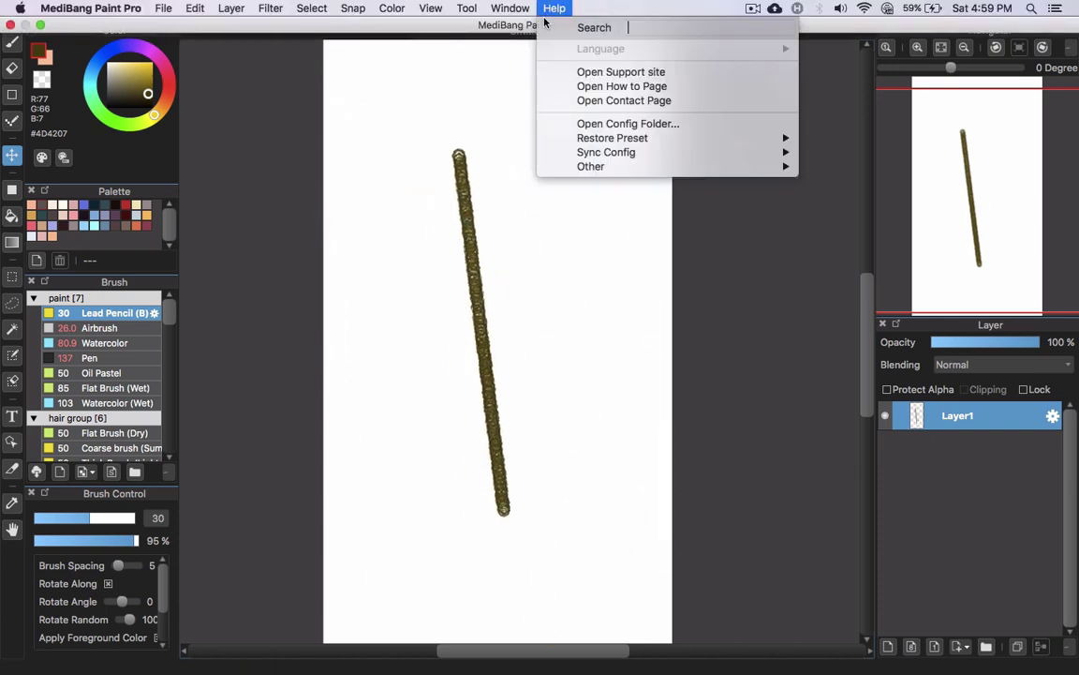
pyautogui.click(532, 25)
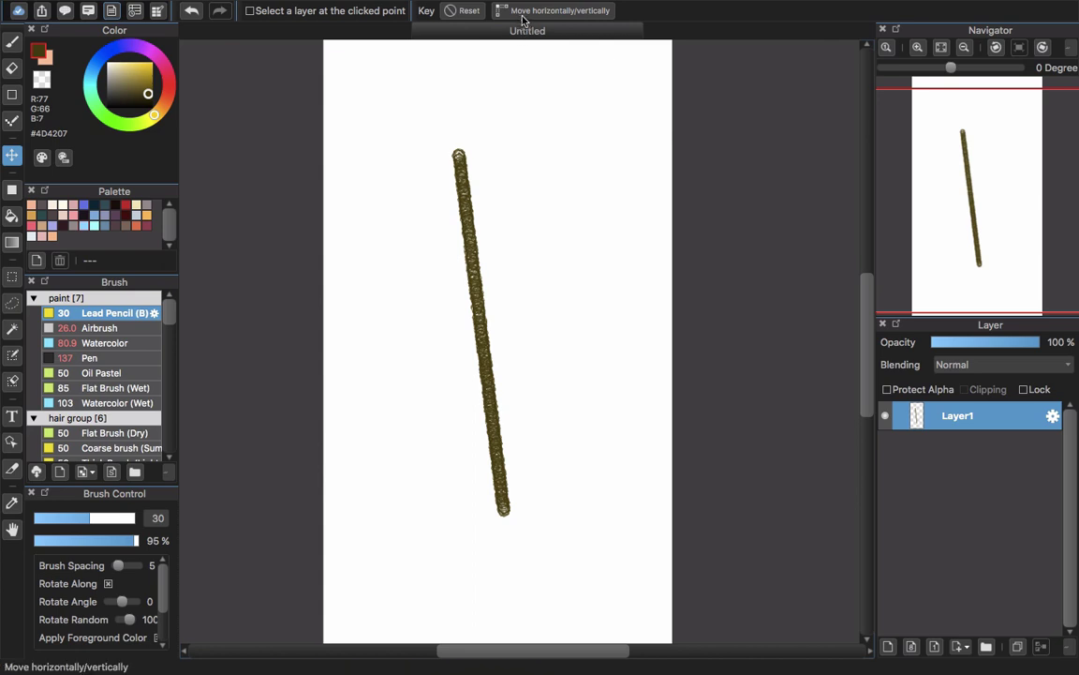
pyautogui.moveTo(472, 236)
pyautogui.mouseDown()
pyautogui.moveTo(699, 253)
pyautogui.moveTo(448, 269)
pyautogui.moveTo(482, 220)
pyautogui.moveTo(513, 236)
pyautogui.moveTo(492, 409)
pyautogui.moveTo(526, 168)
pyautogui.moveTo(486, 317)
pyautogui.moveTo(198, 296)
pyautogui.moveTo(691, 286)
pyautogui.moveTo(251, 307)
pyautogui.moveTo(727, 316)
pyautogui.moveTo(650, 311)
pyautogui.moveTo(508, 330)
pyautogui.mouseUp()
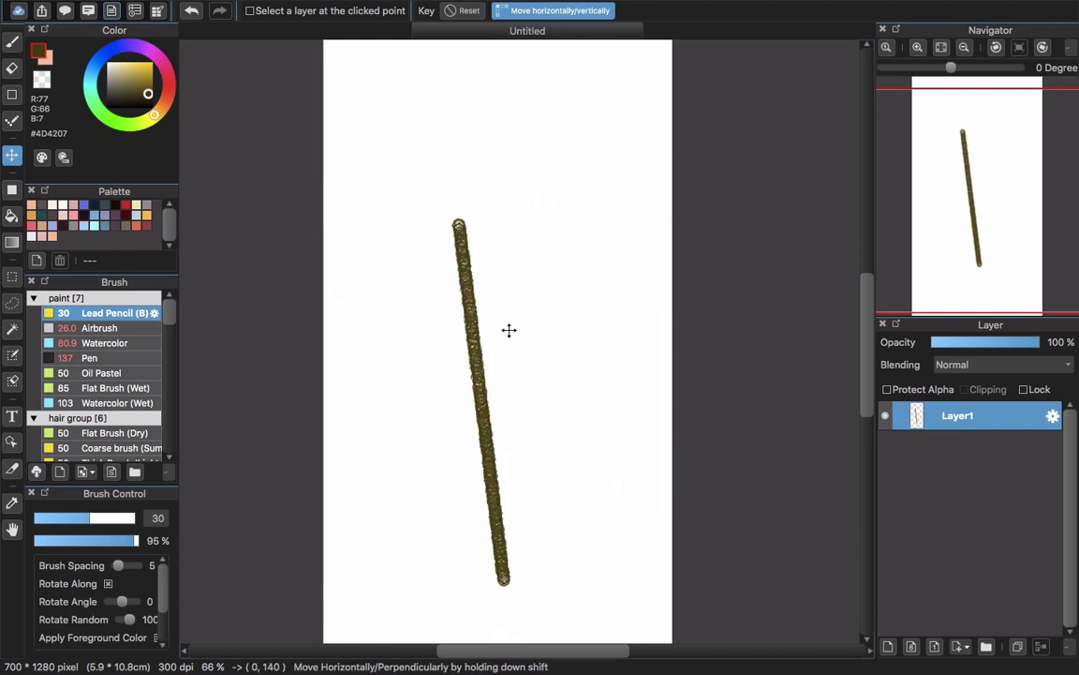
pyautogui.click(510, 10)
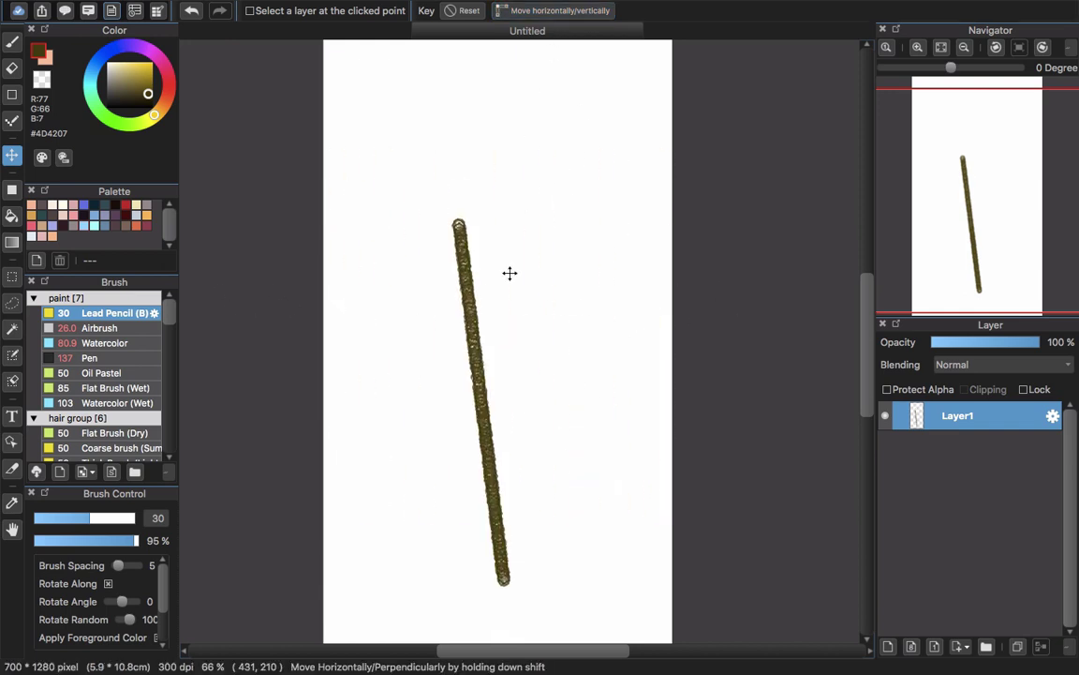
pyautogui.moveTo(471, 321)
pyautogui.mouseDown()
pyautogui.moveTo(368, 283)
pyautogui.moveTo(482, 336)
pyautogui.moveTo(480, 244)
pyautogui.mouseUp()
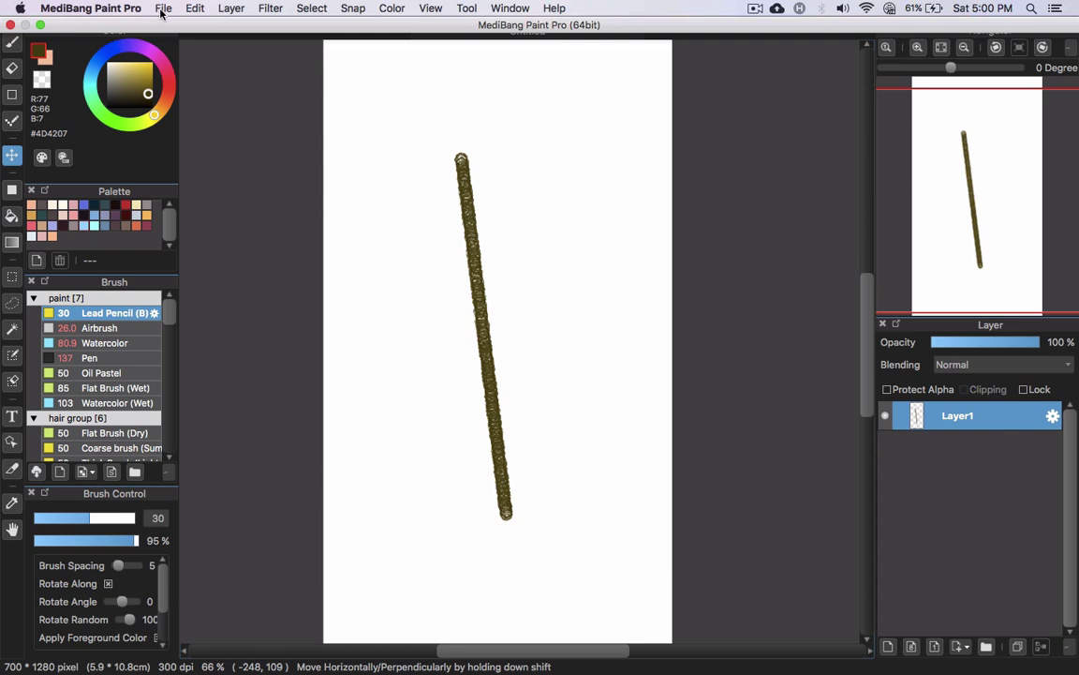
# Add a Panel Material frame over the page from the Layer menu.
pyautogui.click(187, 8)
pyautogui.moveTo(269, 7)
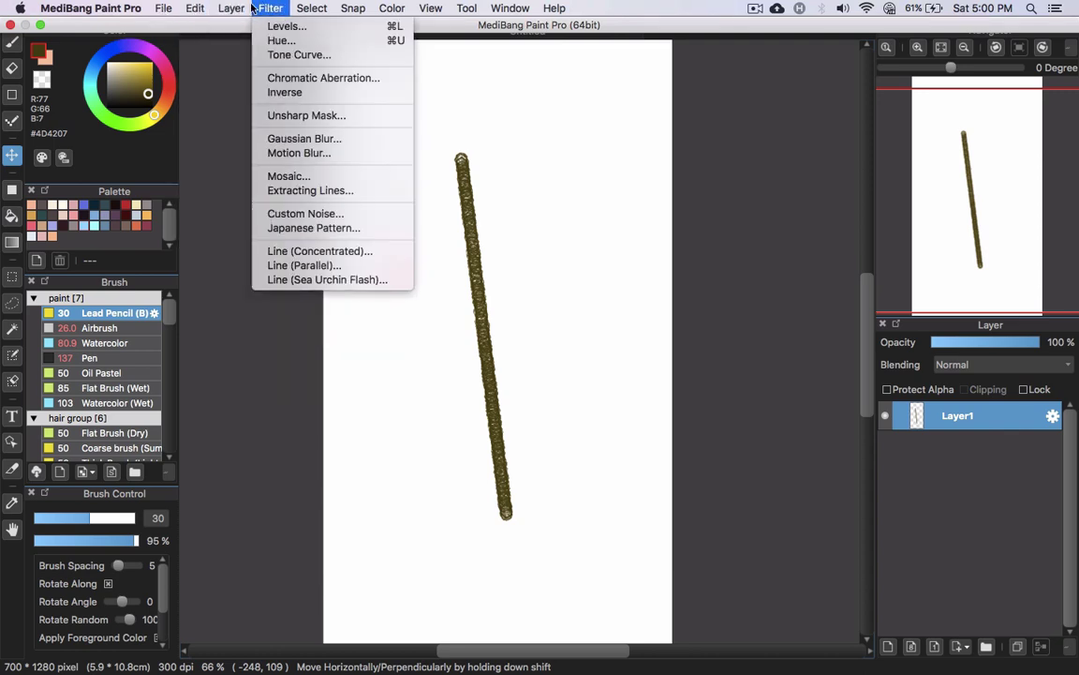
pyautogui.moveTo(236, 8)
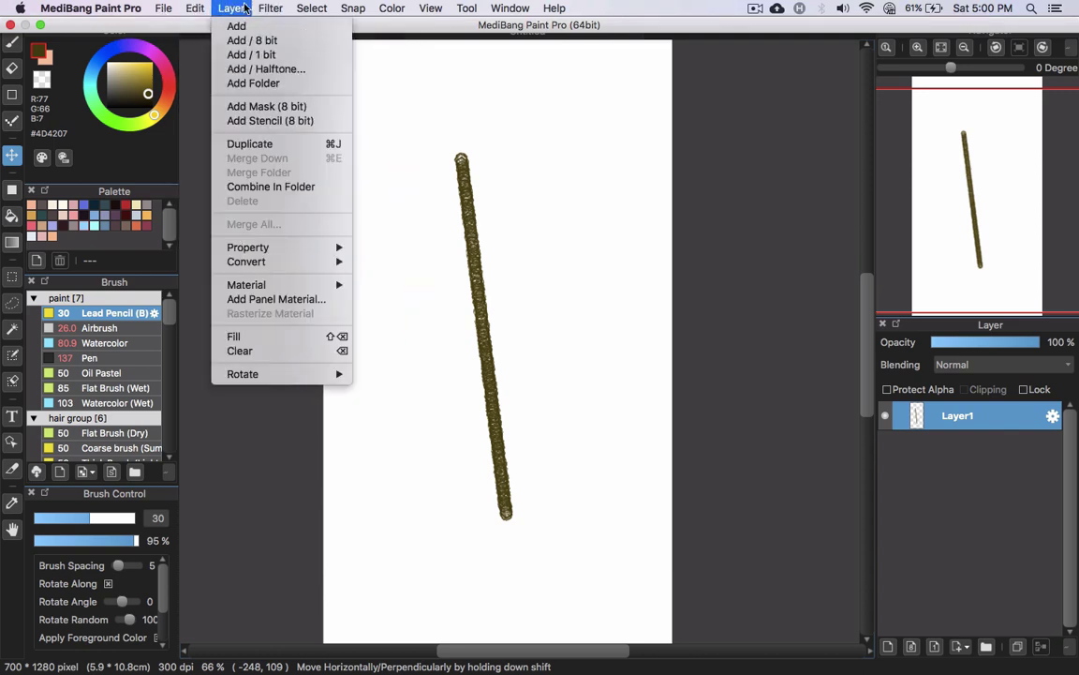
pyautogui.click(251, 299)
pyautogui.click(600, 389)
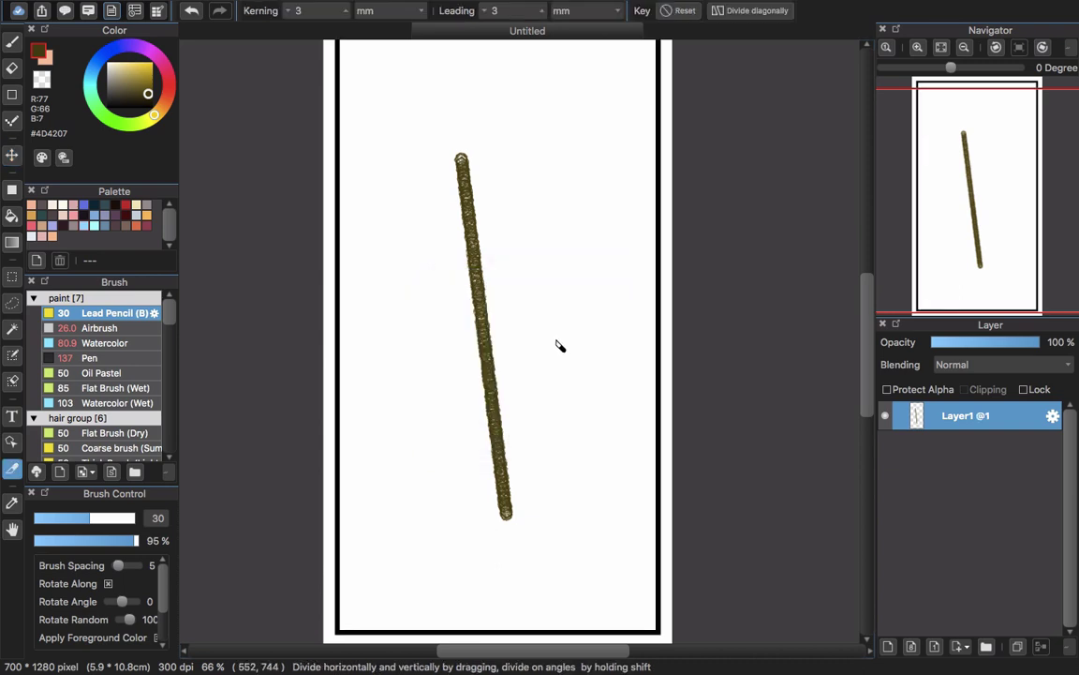
# Divide the frame into four panels with one vertical and one horizontal line.
pyautogui.scroll(-2, 522, 231)
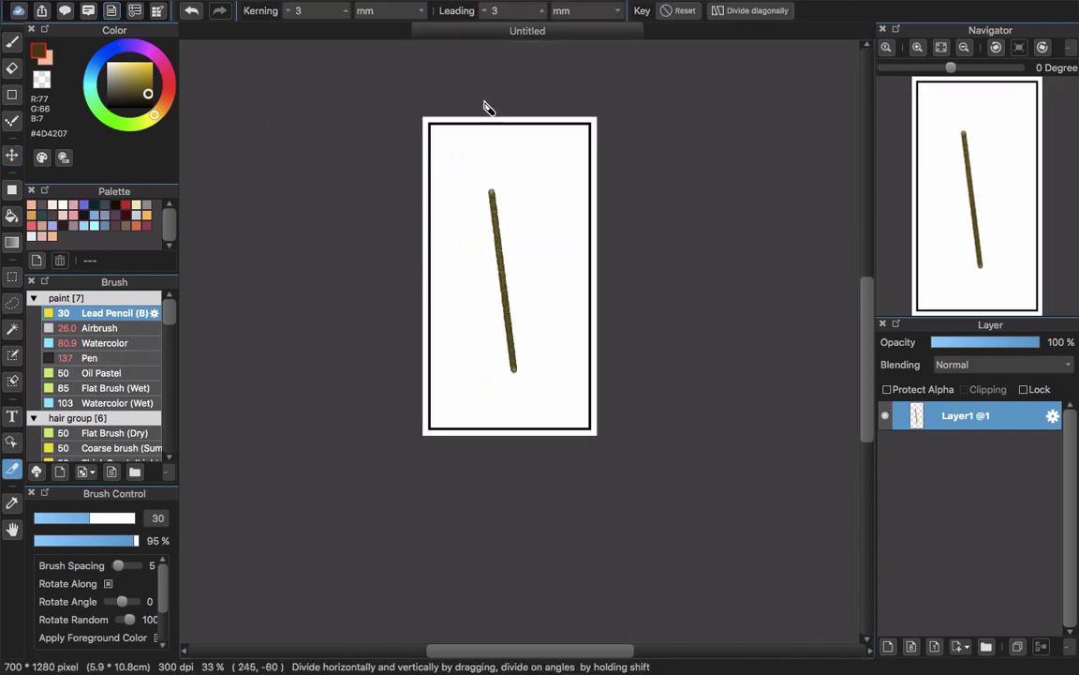
pyautogui.moveTo(484, 106); pyautogui.dragTo(504, 518)
pyautogui.moveTo(365, 317); pyautogui.dragTo(727, 318)
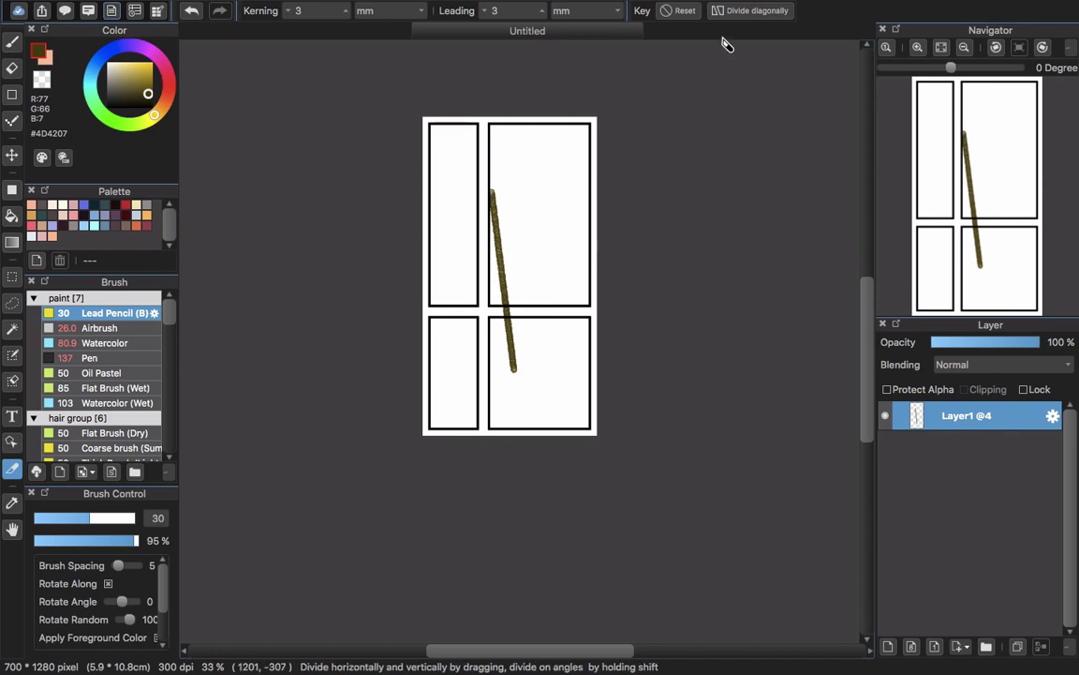
# Cut the right-hand panels with three diagonal divisions.
pyautogui.click(752, 12)
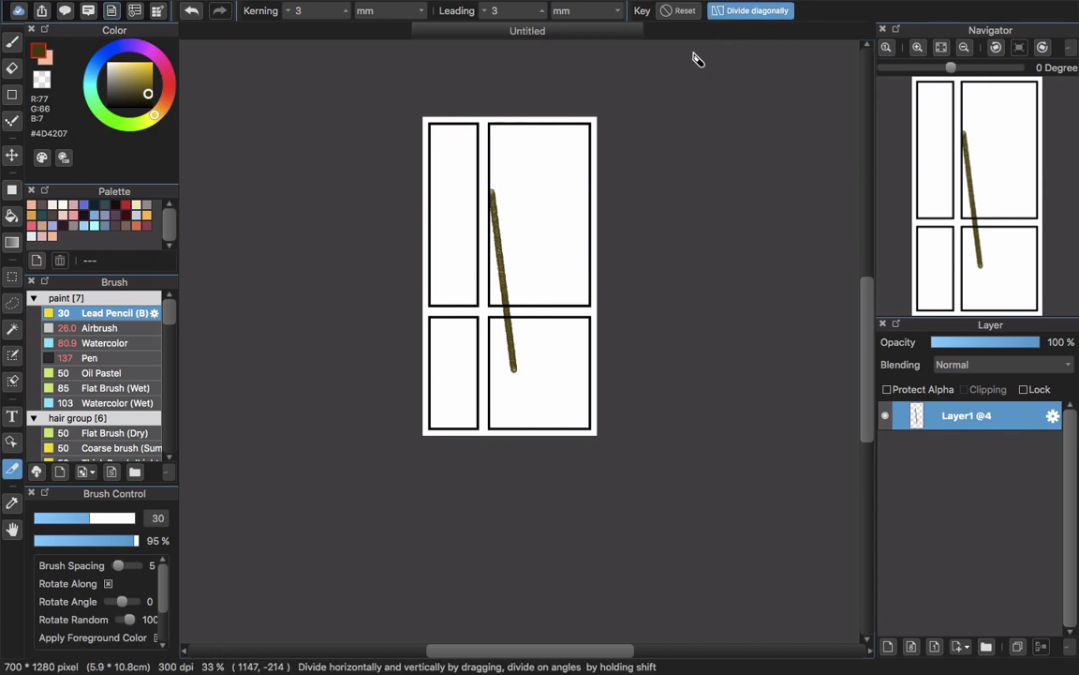
pyautogui.moveTo(422, 118); pyautogui.dragTo(620, 423)
pyautogui.moveTo(488, 97); pyautogui.dragTo(652, 286)
pyautogui.moveTo(466, 103); pyautogui.dragTo(654, 349)
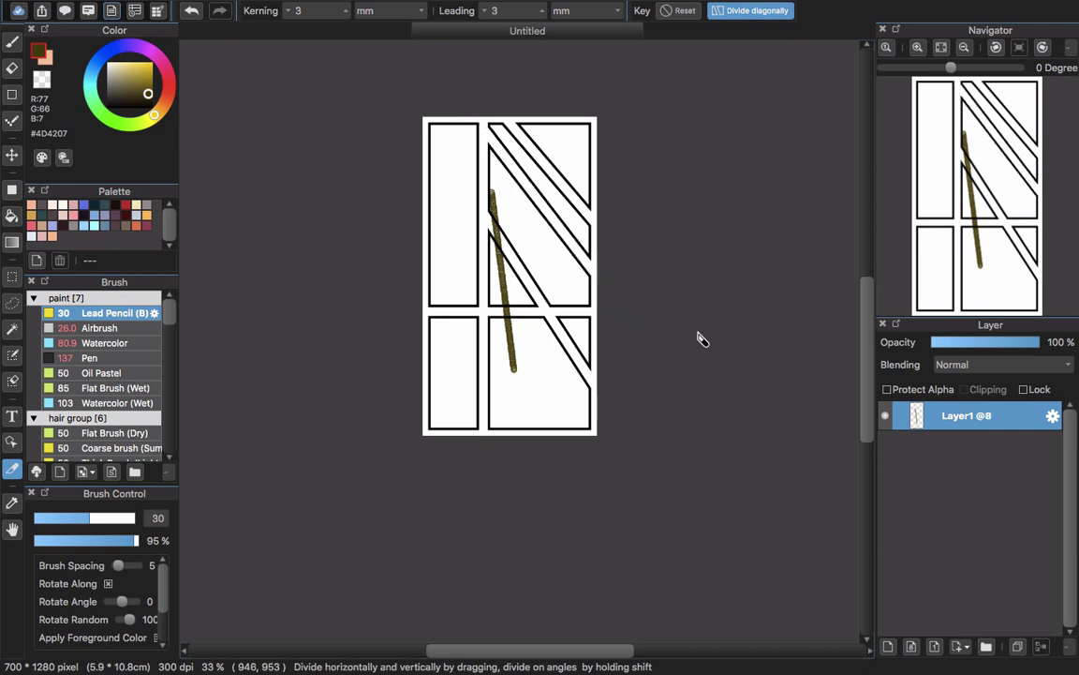
# With diagonal dividing off, add one more vertical and one more horizontal panel split.
pyautogui.click(718, 10)
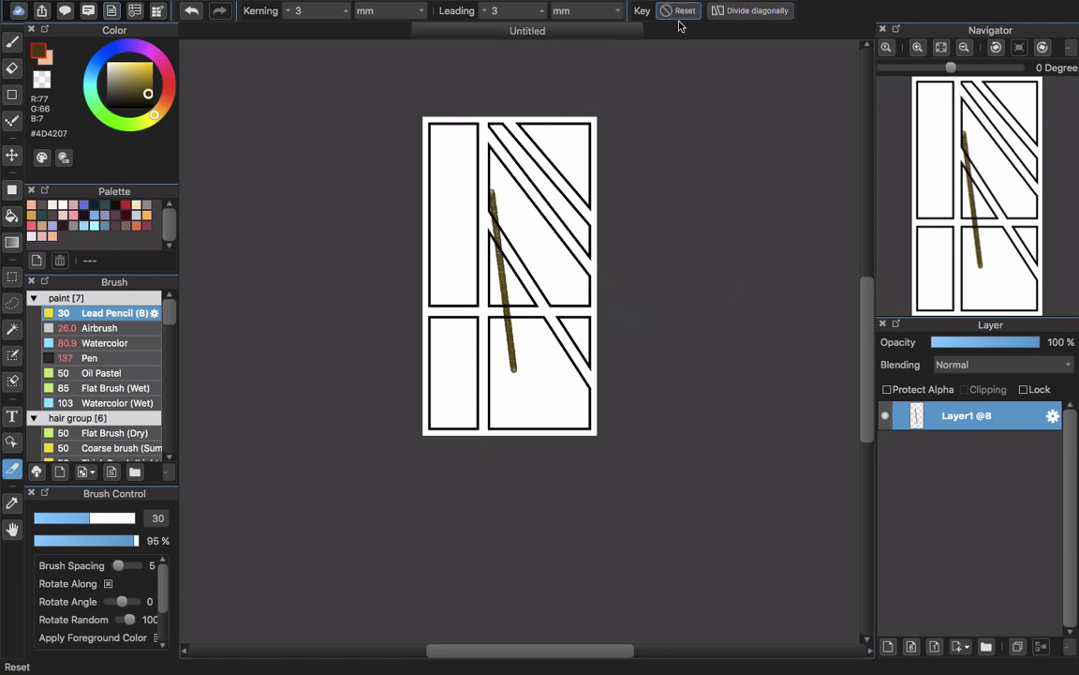
pyautogui.moveTo(457, 111); pyautogui.dragTo(482, 454)
pyautogui.moveTo(395, 269); pyautogui.dragTo(828, 304)
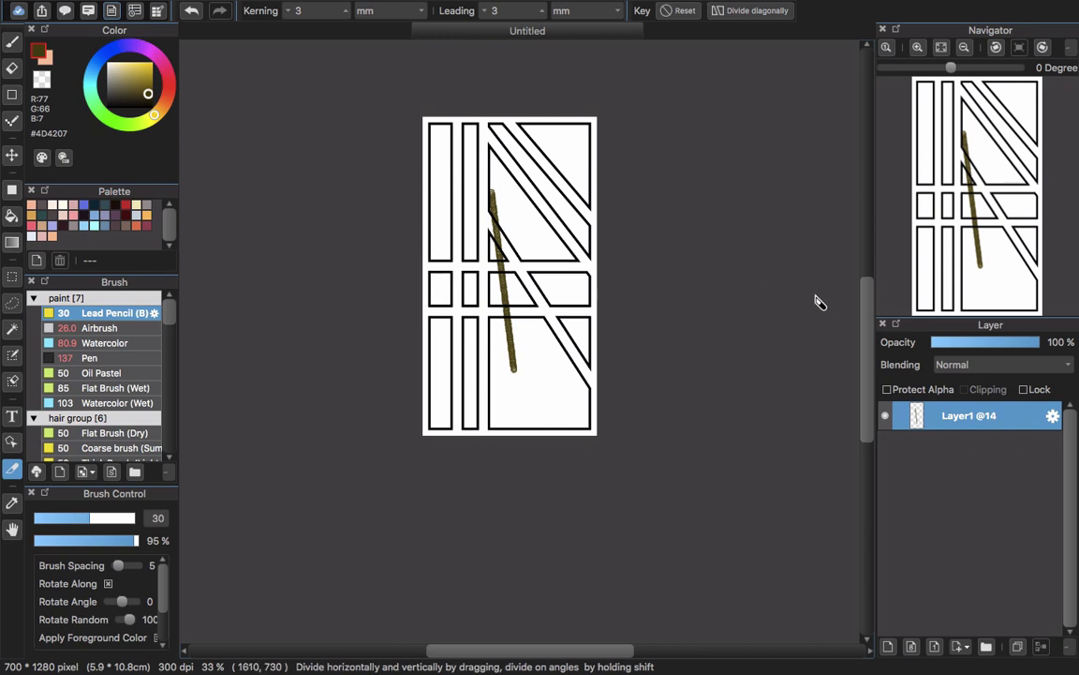